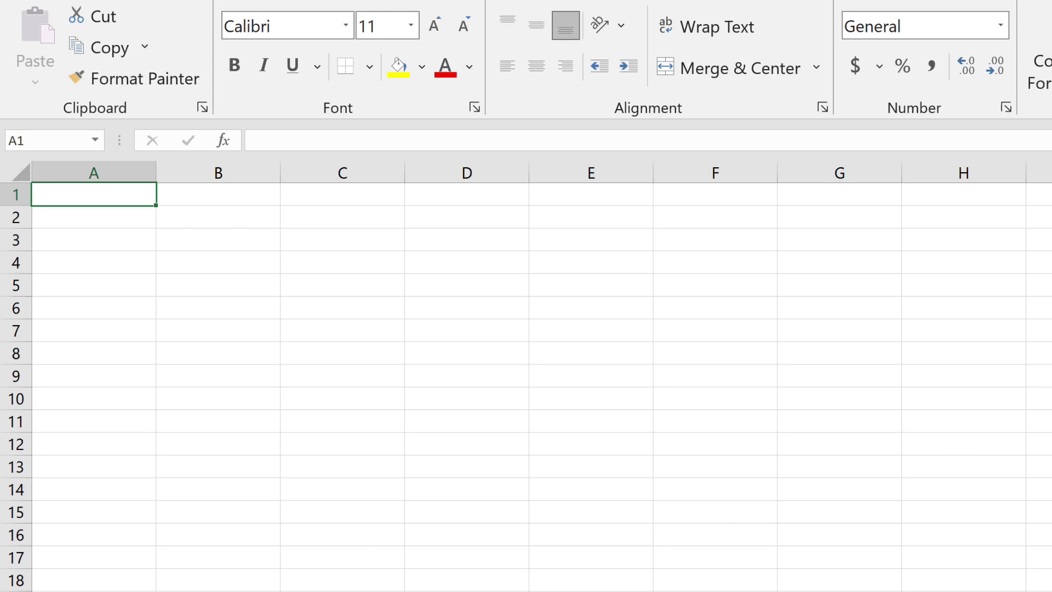
- Enter the headings 'Find' in A1 and 'Change' in B1, then select cell A2
{"action": "type", "text": "Find"}
{"action": "key", "text": "Tab"}
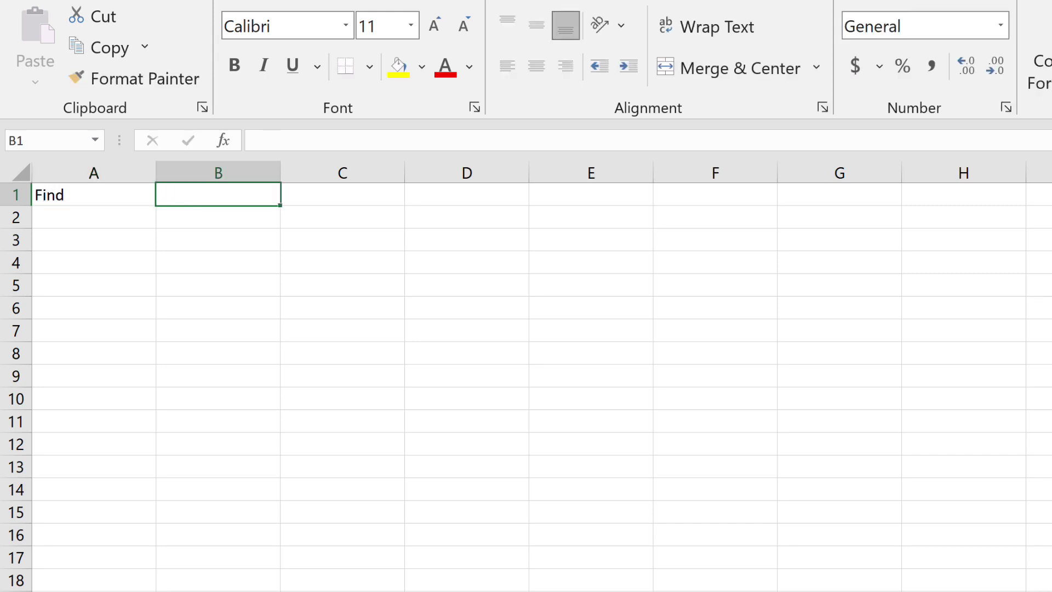
{"action": "type", "text": "Change"}
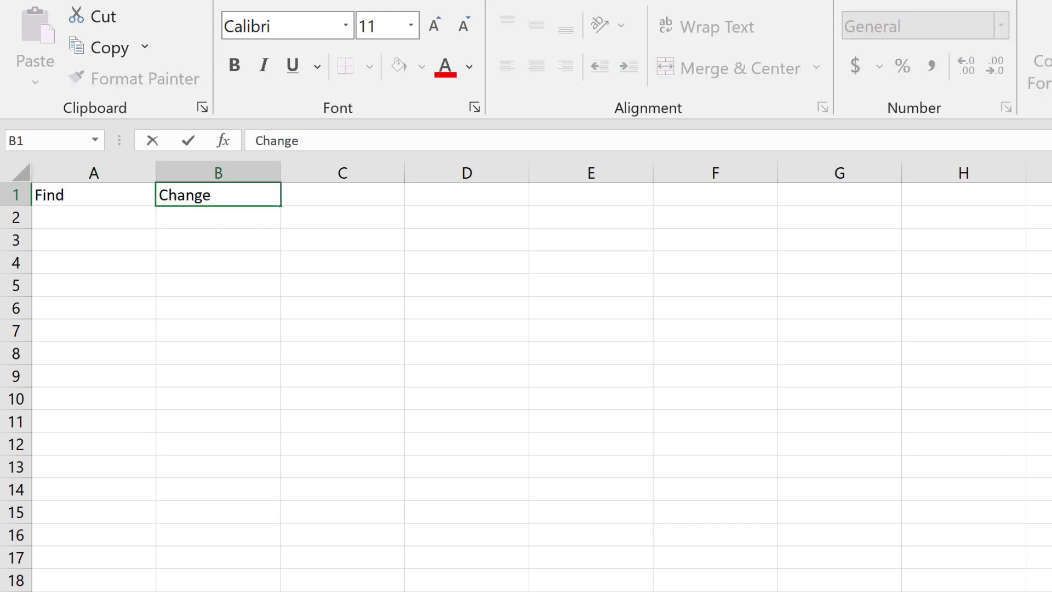
{"action": "key", "text": "Return"}
{"action": "left_click", "coordinate": [94, 217]}
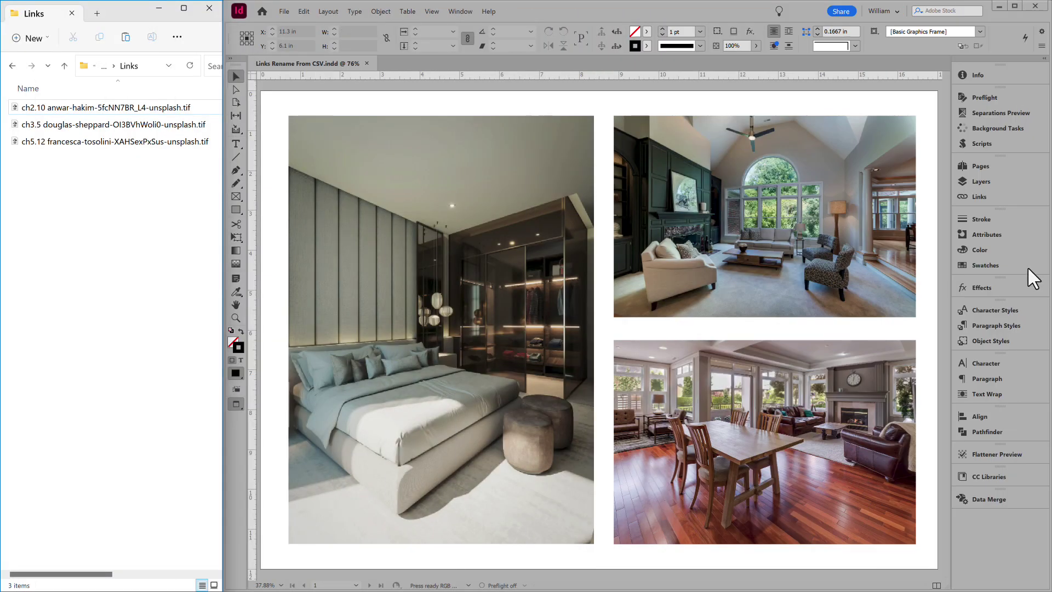
- Show the Links panel listing the three chapter-prefixed .tif images
{"action": "left_click", "coordinate": [1014, 203]}
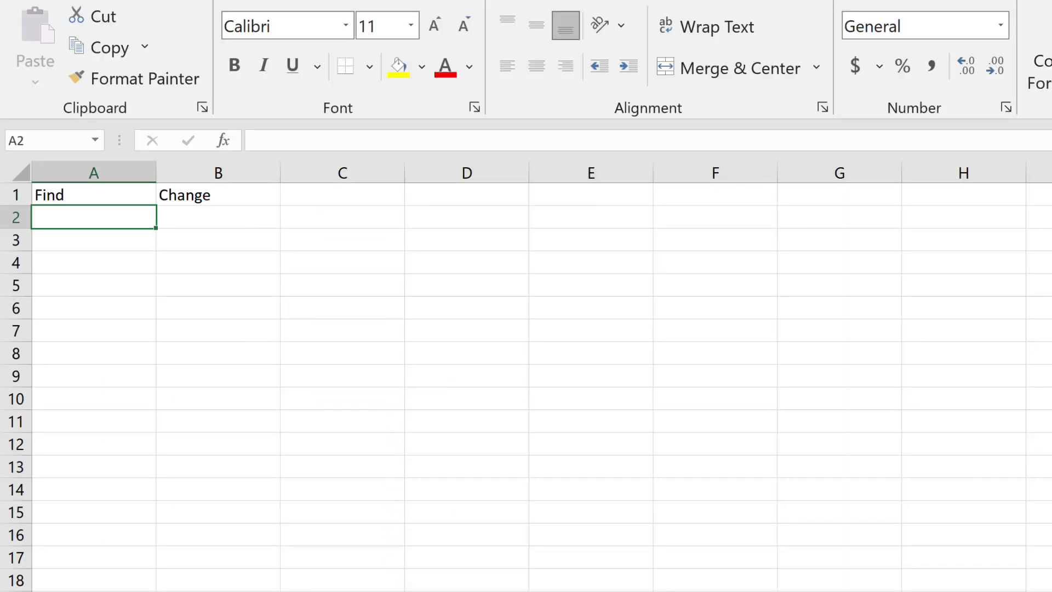
- Enter the pattern ch\d+\.\d+ in A2, leaving B2 blank
{"action": "type", "text": "ch\\"}
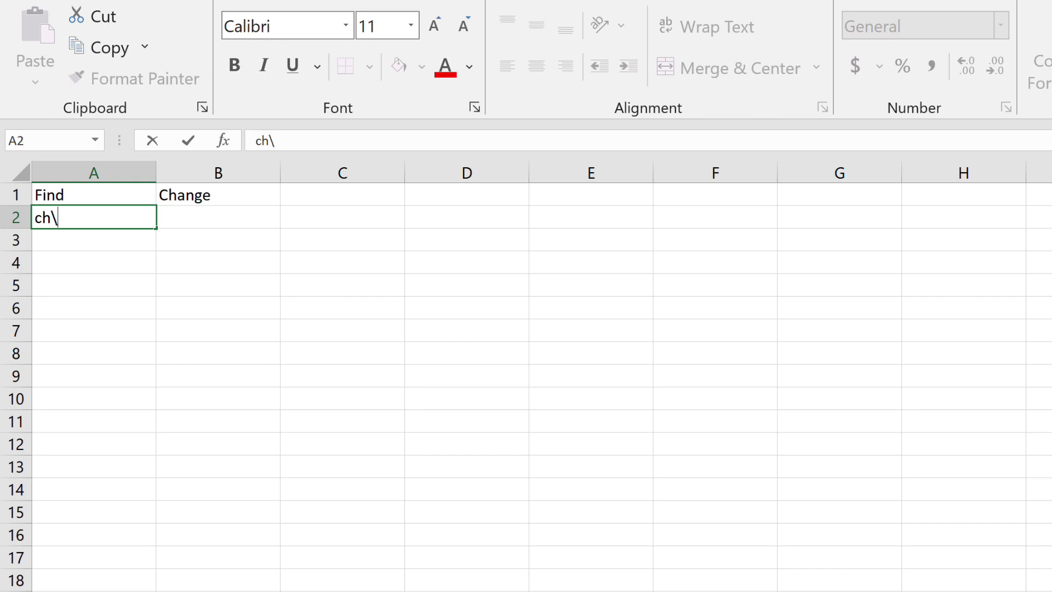
{"action": "type", "text": "d+\\.\\d+"}
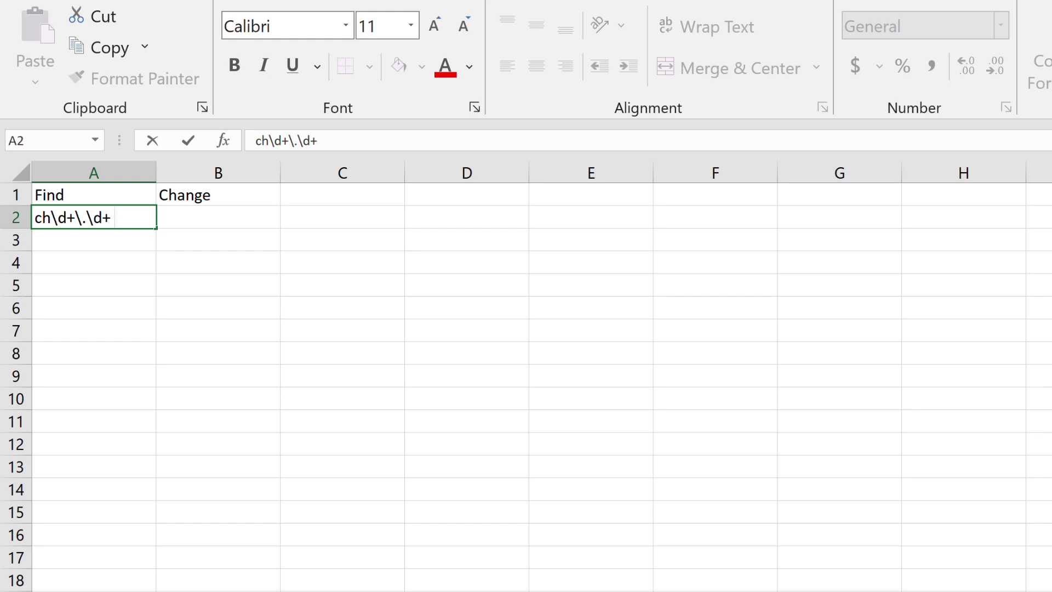
{"action": "key", "text": "Tab"}
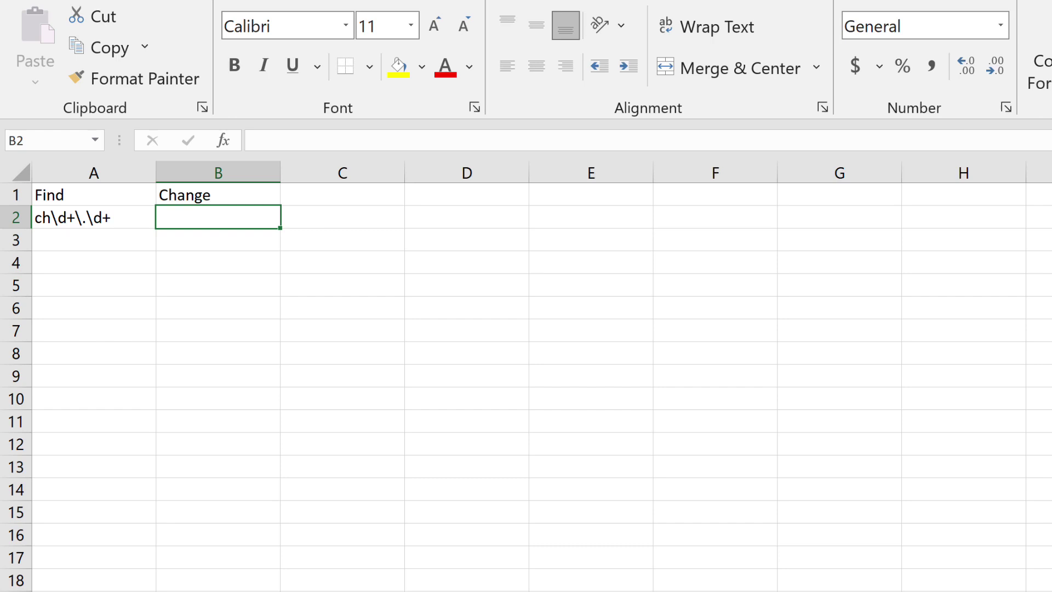
{"action": "left_click", "coordinate": [1051, 512]}
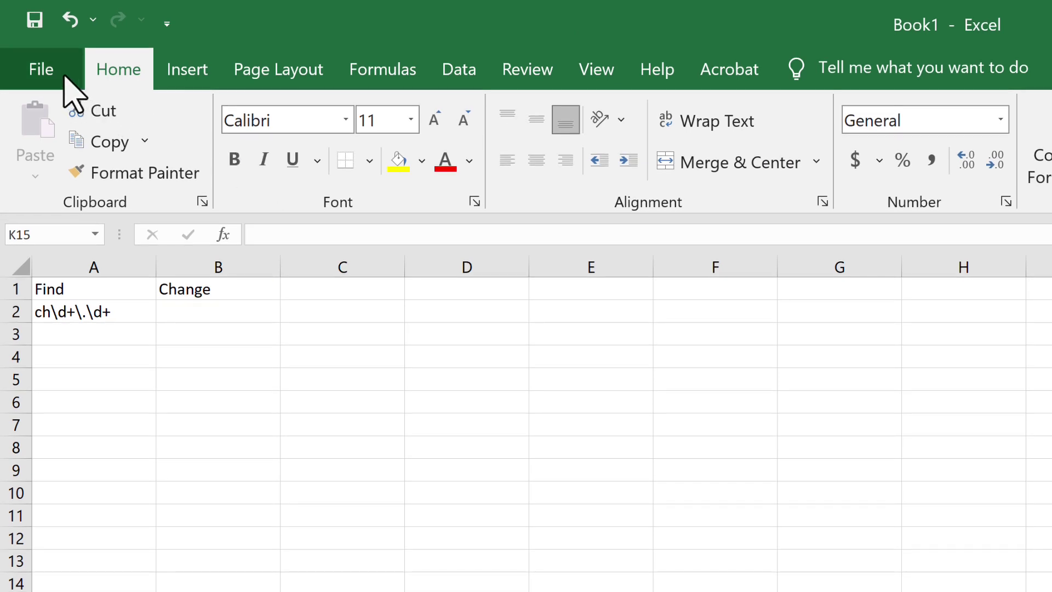
- Save the sheet in the Document folder as data.csv, CSV UTF-8 (Comma delimited) format
{"action": "left_click", "coordinate": [65, 78]}
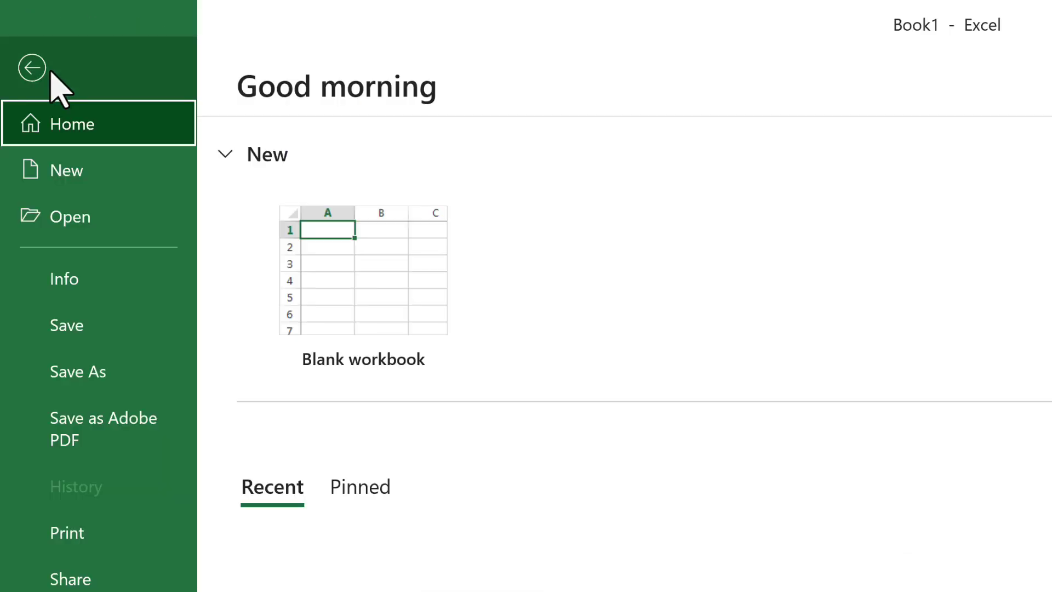
{"action": "left_click", "coordinate": [131, 393]}
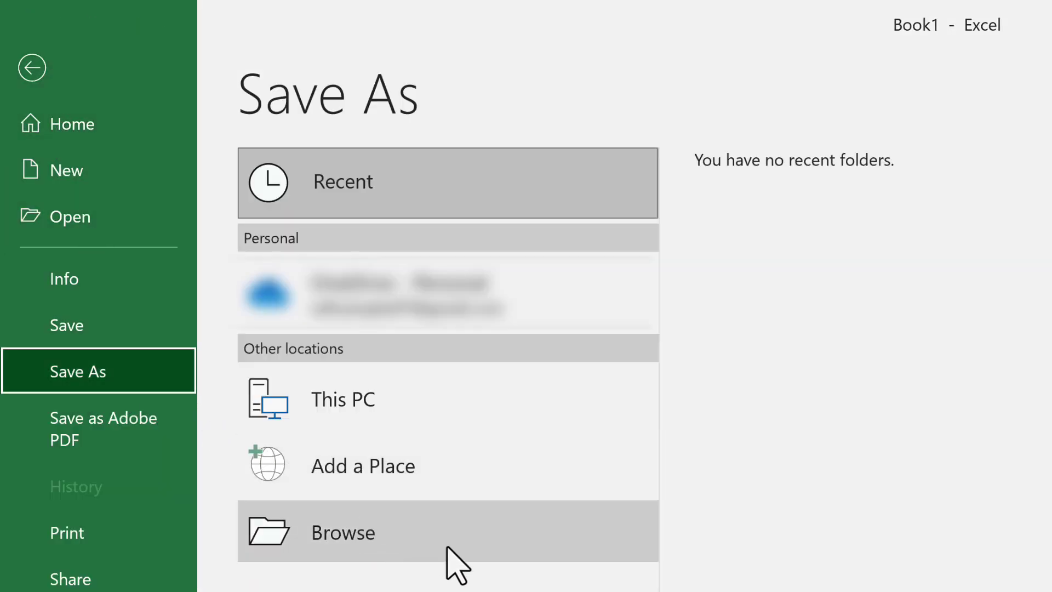
{"action": "left_click", "coordinate": [468, 543]}
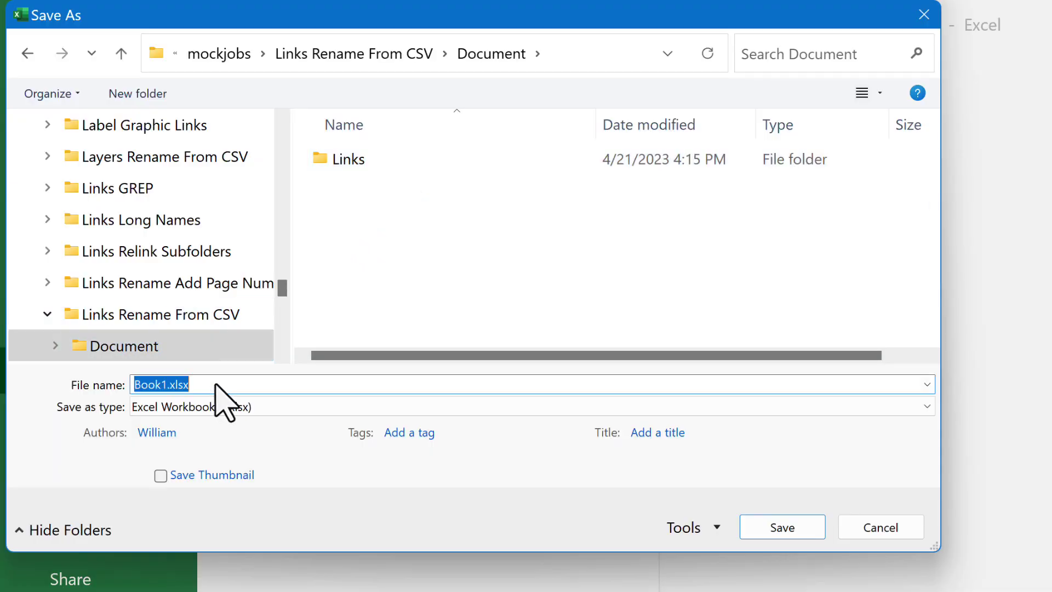
{"action": "type", "text": "data"}
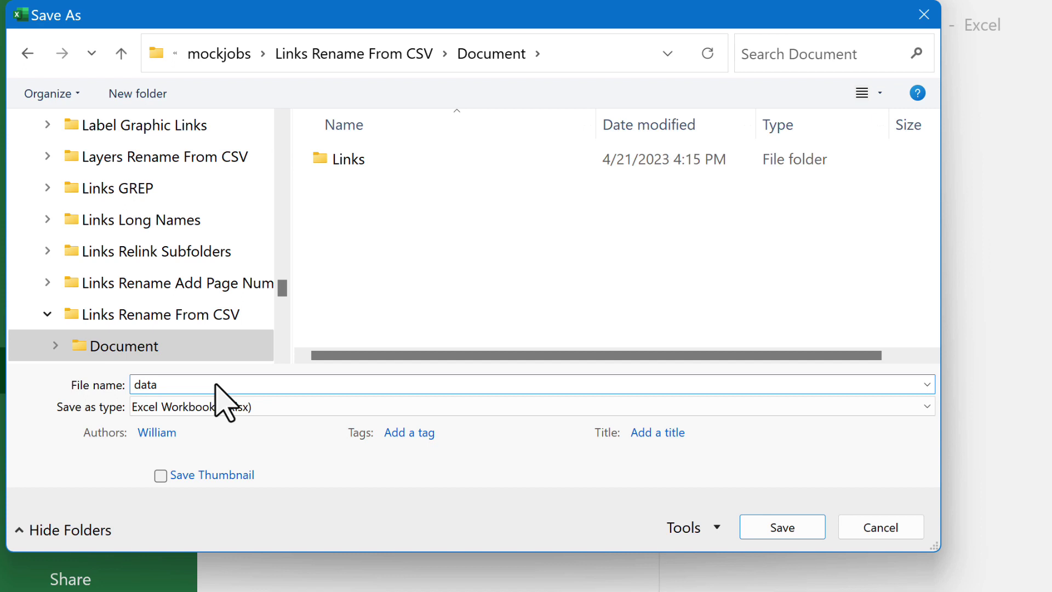
{"action": "left_click", "coordinate": [282, 406]}
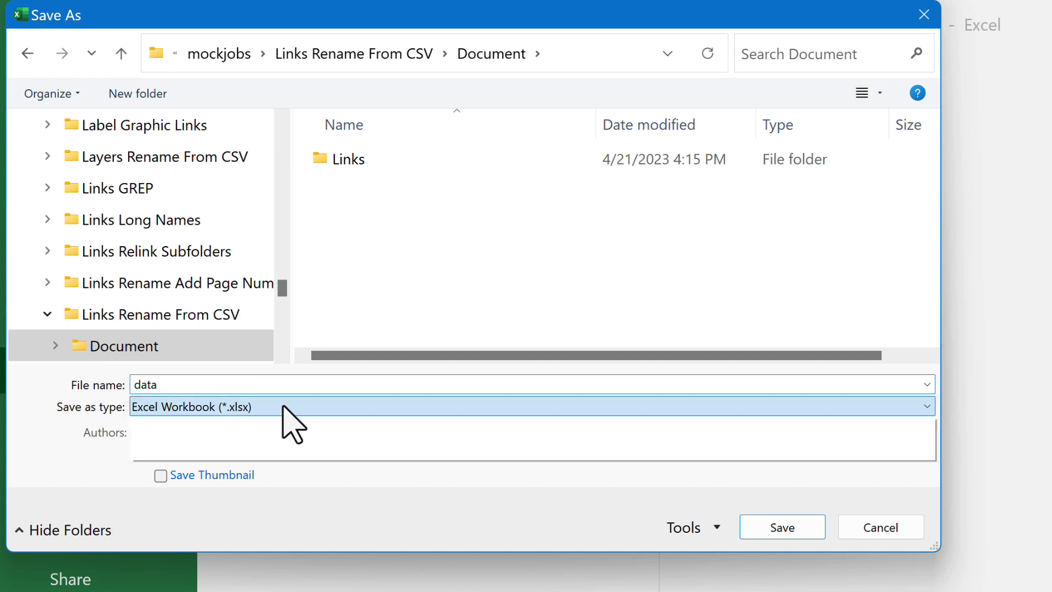
{"action": "left_click", "coordinate": [283, 407]}
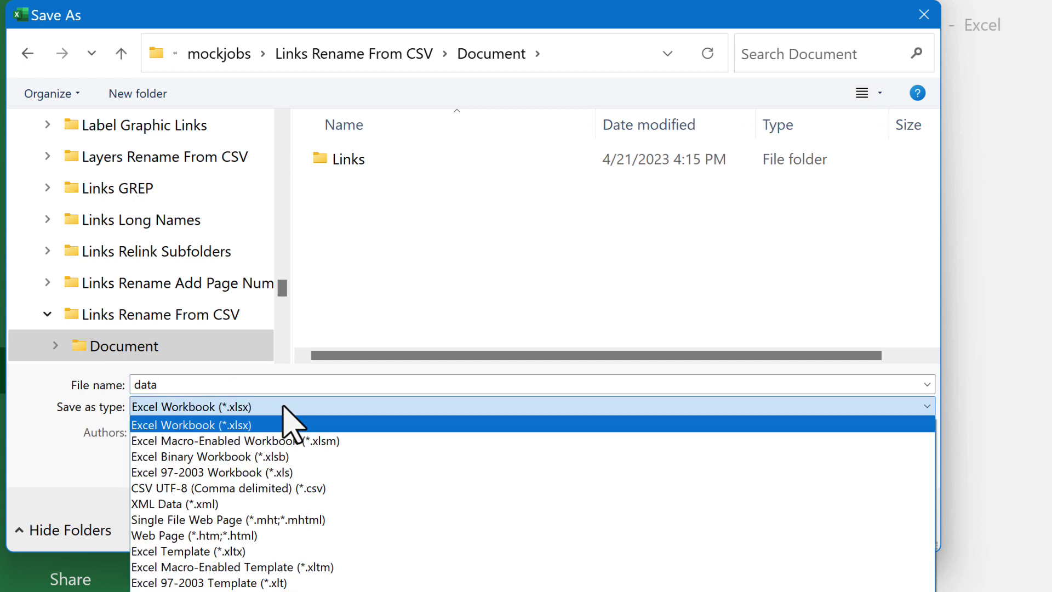
{"action": "left_click", "coordinate": [391, 490]}
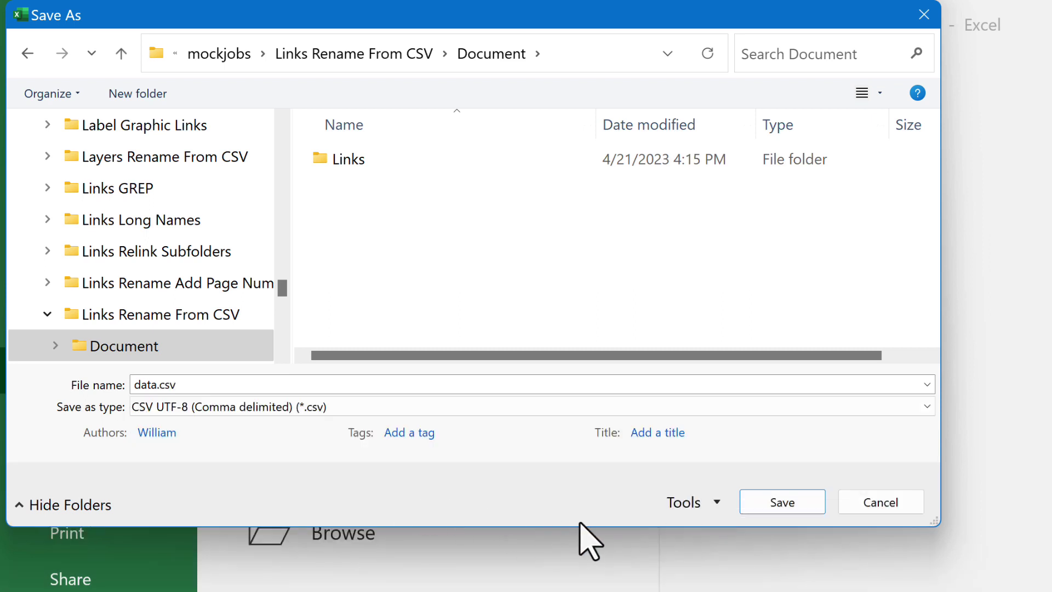
{"action": "left_click", "coordinate": [782, 502]}
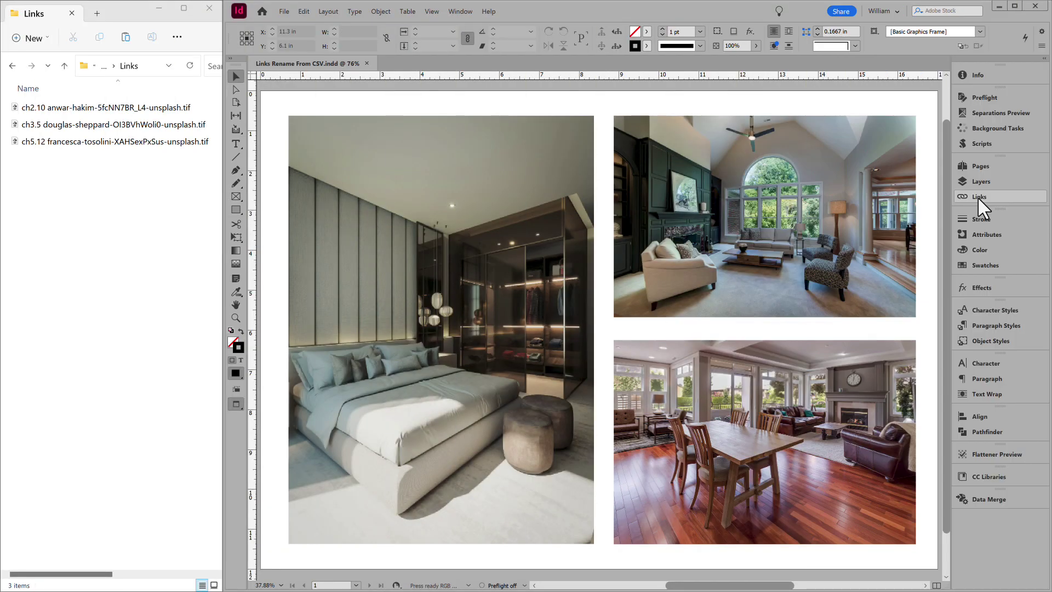
- Run Links Rename From CSV.jsx from the Scripts panel
{"action": "left_click", "coordinate": [996, 141]}
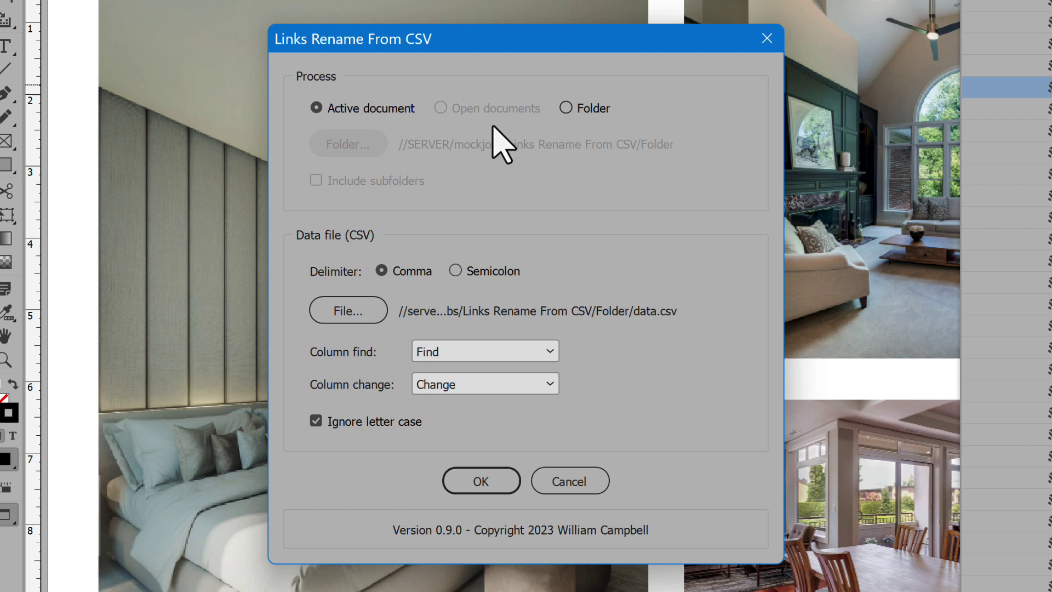
- Set the script to process the active document, with data.csv as the data file
{"action": "left_click", "coordinate": [567, 108]}
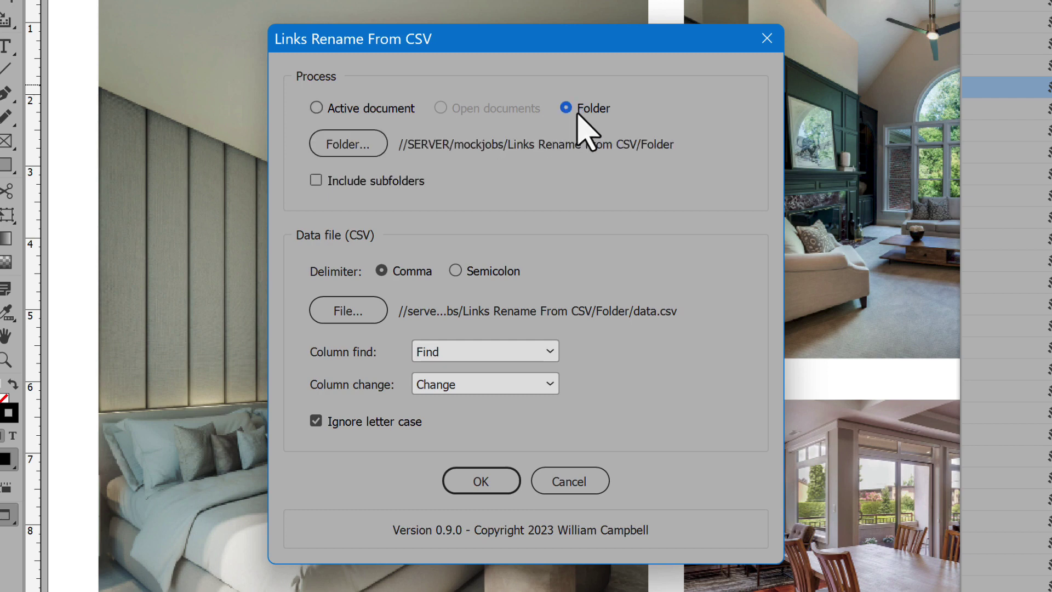
{"action": "left_click", "coordinate": [373, 181]}
{"action": "left_click", "coordinate": [398, 108]}
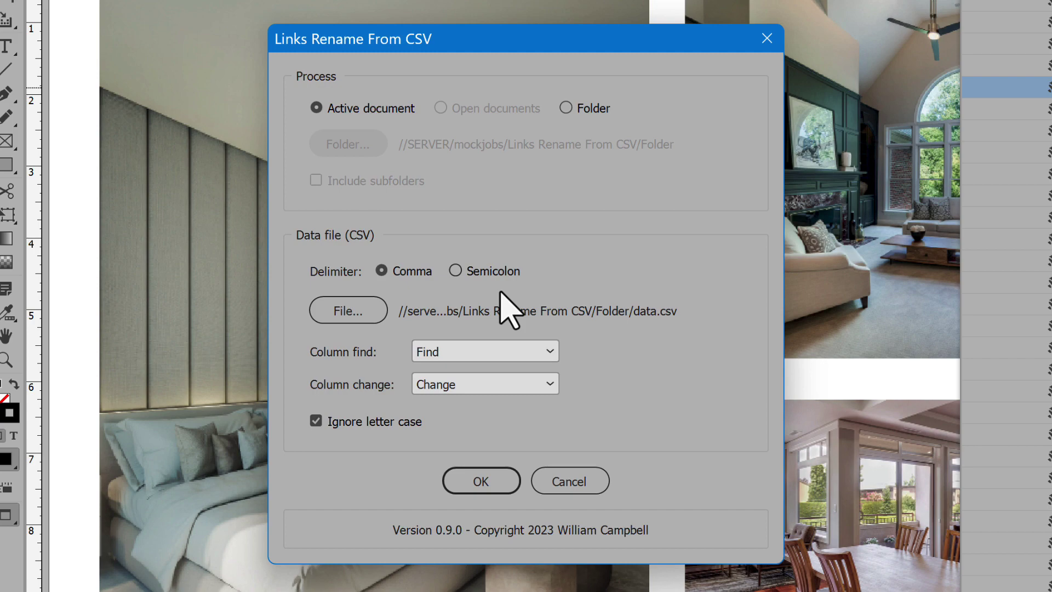
{"action": "left_click", "coordinate": [362, 314]}
{"action": "left_click", "coordinate": [385, 462]}
{"action": "left_click", "coordinate": [366, 243]}
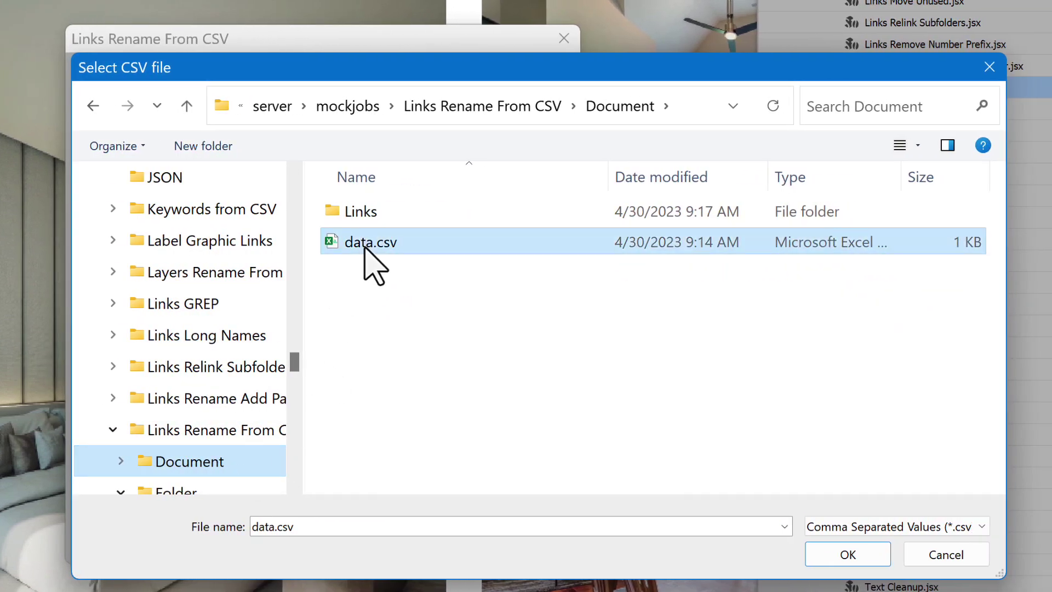
{"action": "left_click", "coordinate": [848, 554]}
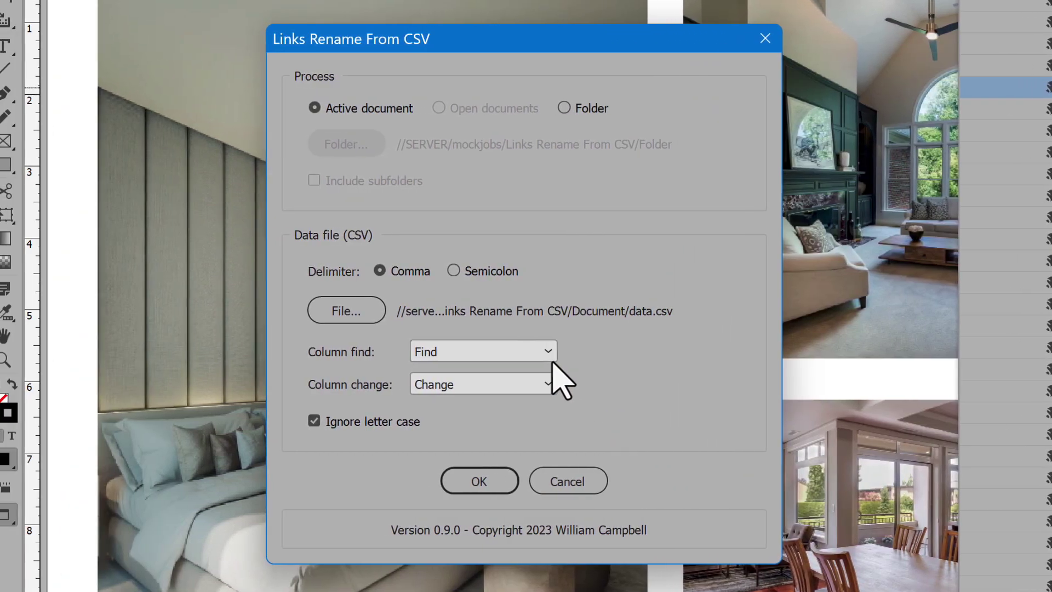
- Keep Find as the find column and Change as the change column, then run it
{"action": "left_click", "coordinate": [552, 353]}
{"action": "left_click", "coordinate": [537, 370]}
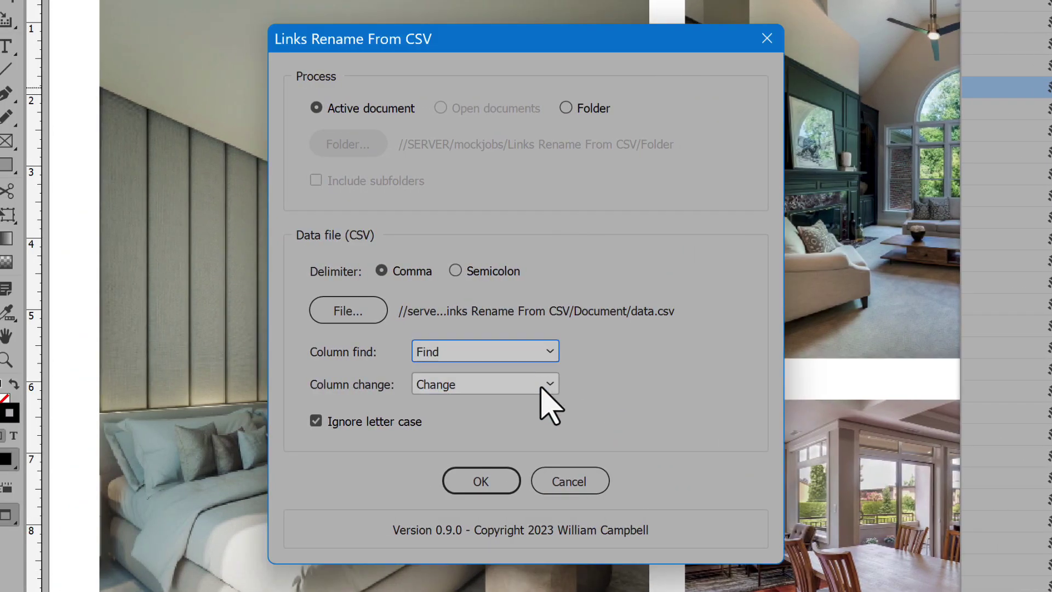
{"action": "left_click", "coordinate": [542, 387]}
{"action": "left_click", "coordinate": [531, 421]}
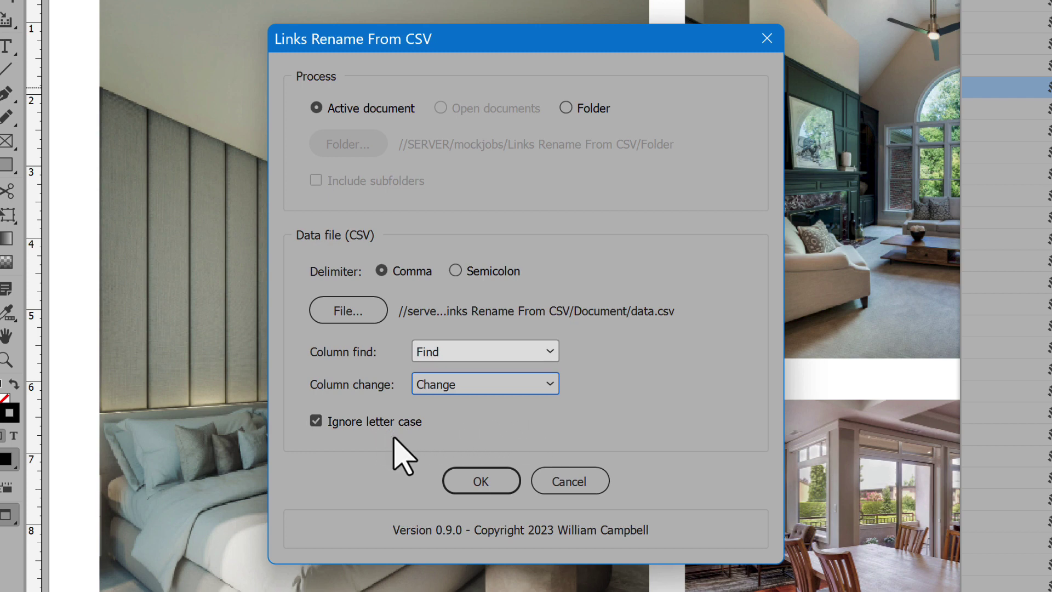
{"action": "left_click", "coordinate": [478, 486]}
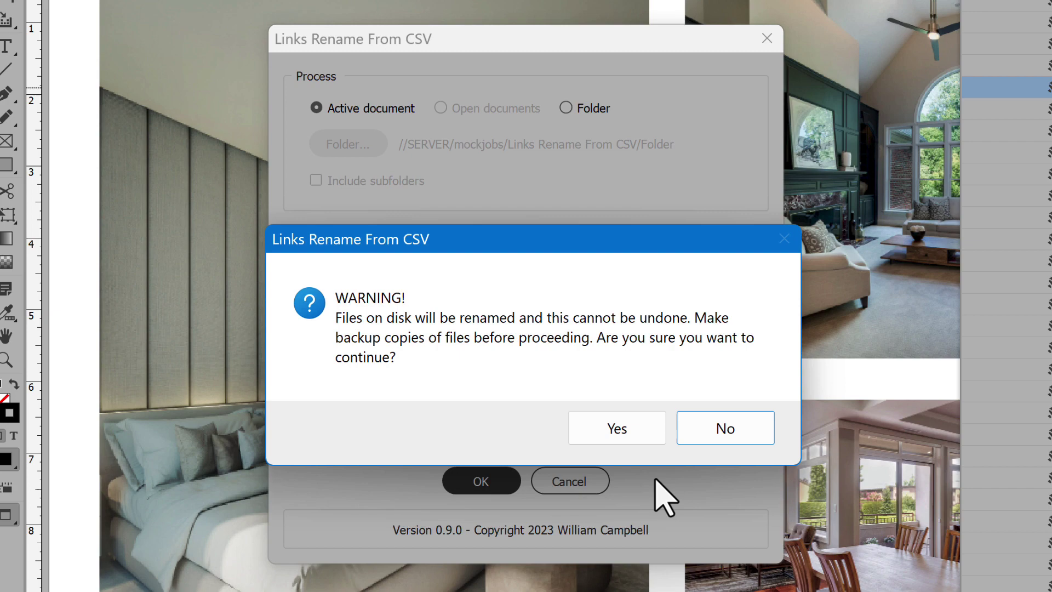
- Confirm the irreversible rename, then check the unprefixed .tif names in the Links panel
{"action": "left_click", "coordinate": [627, 434]}
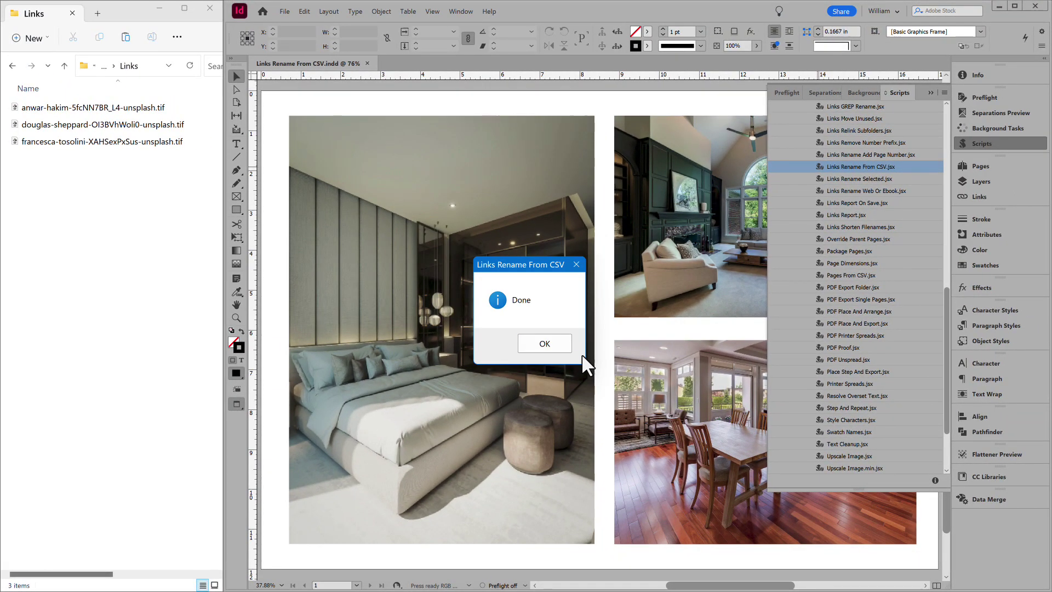
{"action": "left_click", "coordinate": [544, 344]}
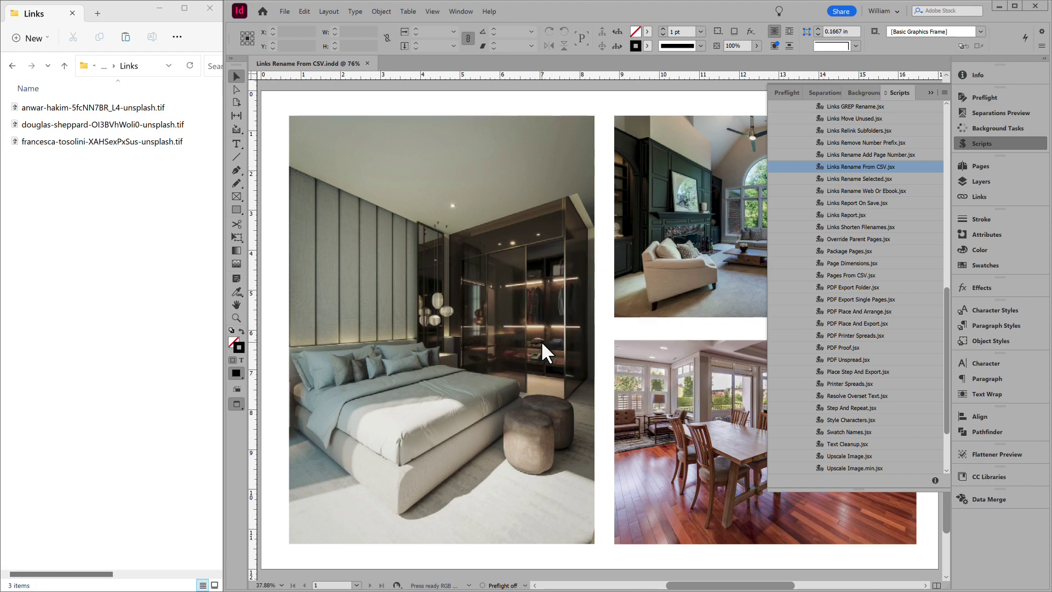
{"action": "left_click", "coordinate": [986, 199]}
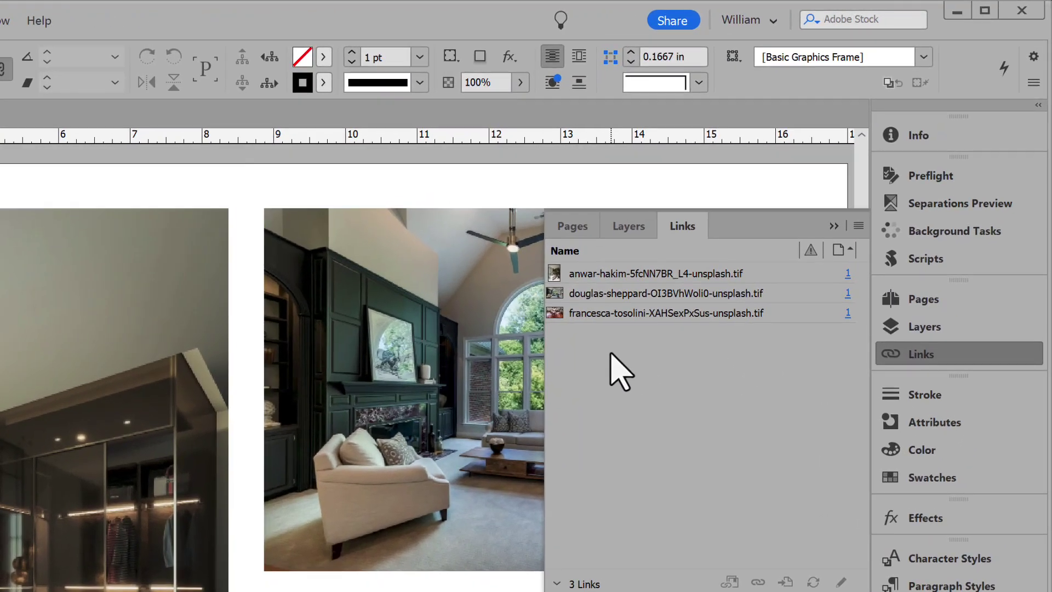